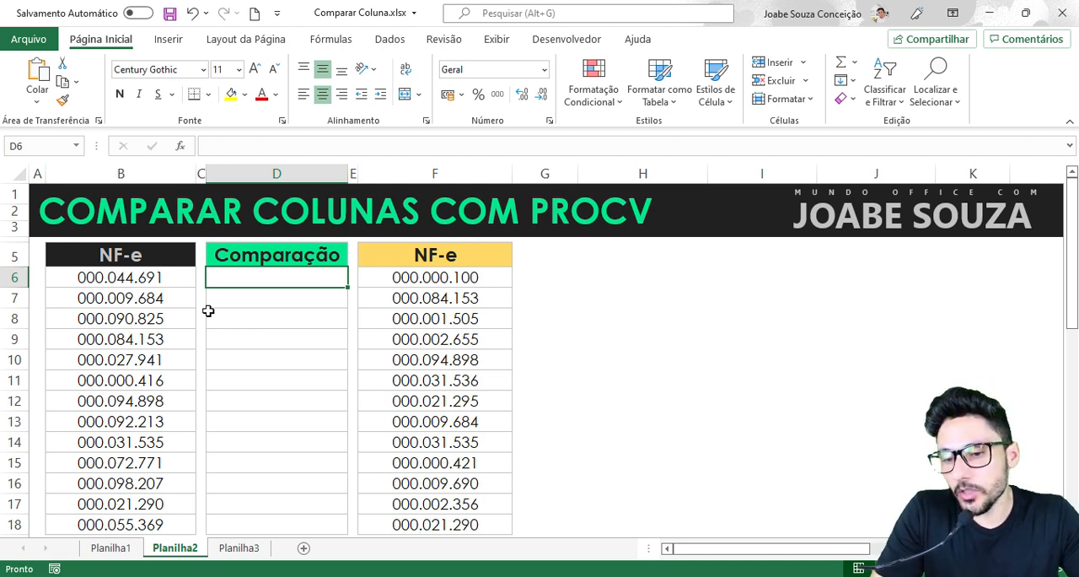
- Examine the invoice numbers in the two NF-e columns and the empty Comparação column between them
drag(162, 253, 158, 502)
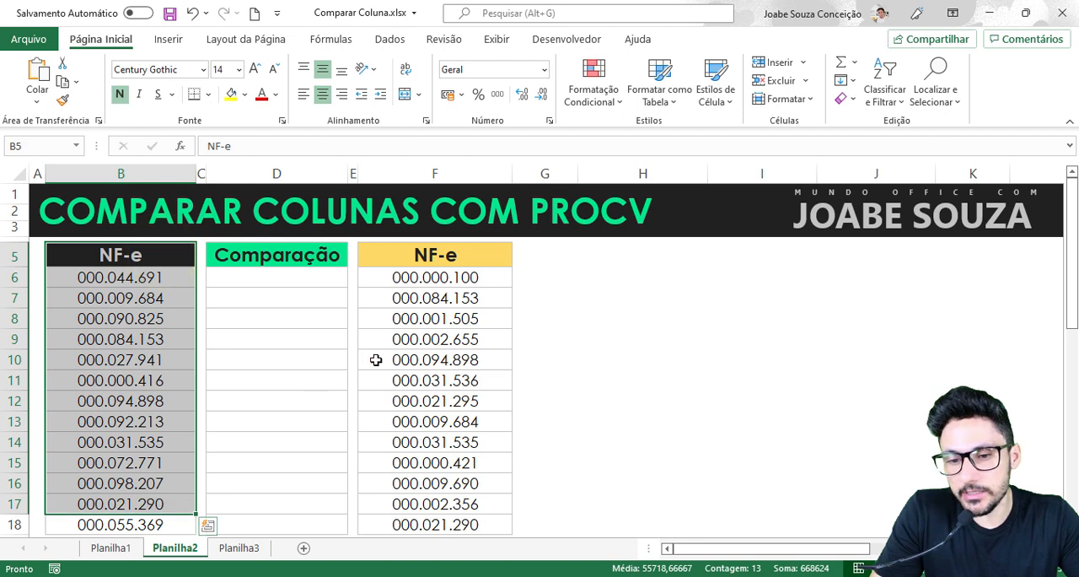
drag(464, 258, 468, 483)
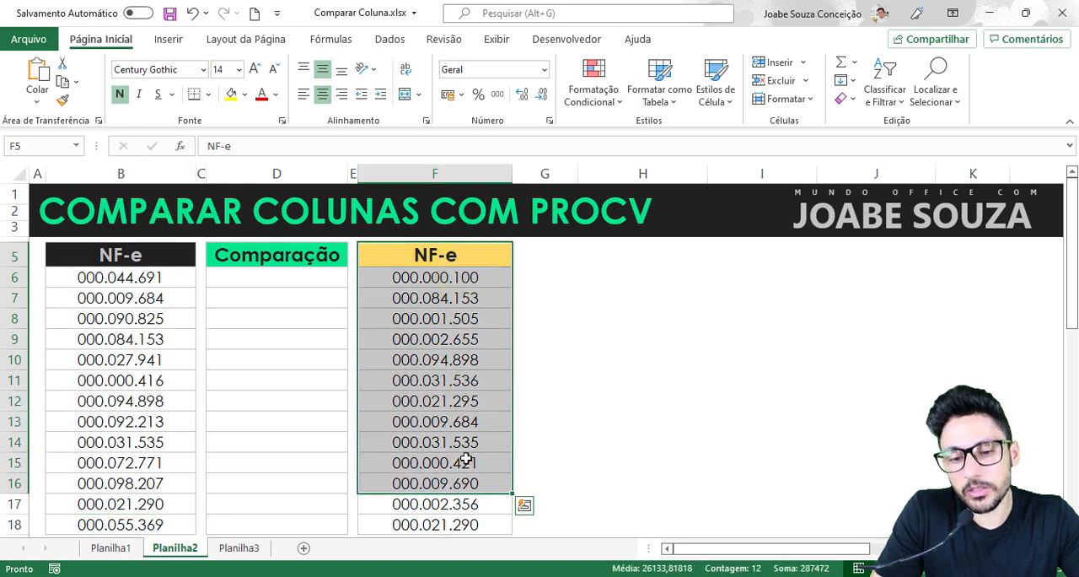
click(472, 440)
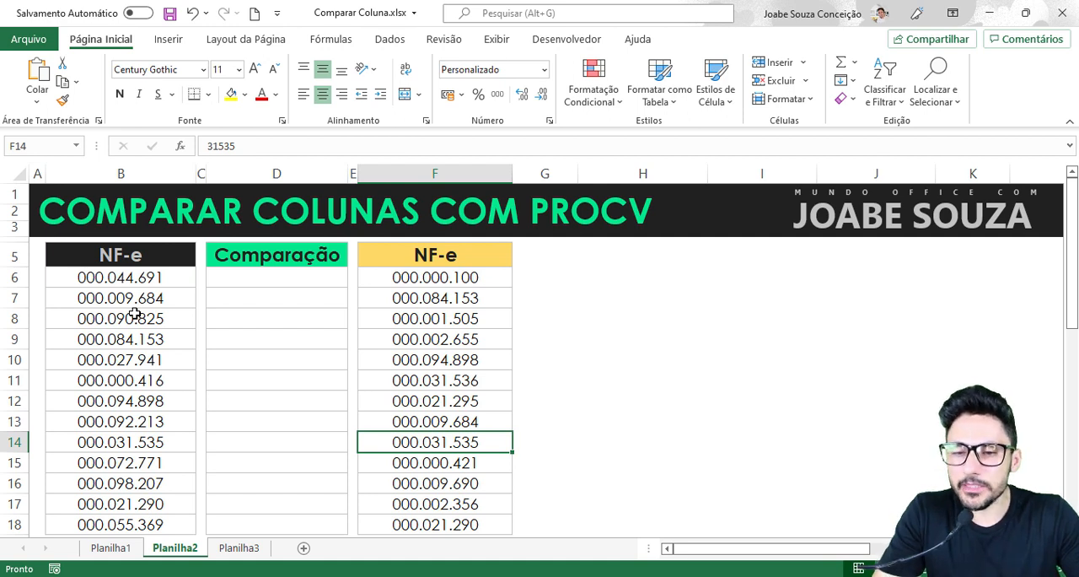
click(235, 274)
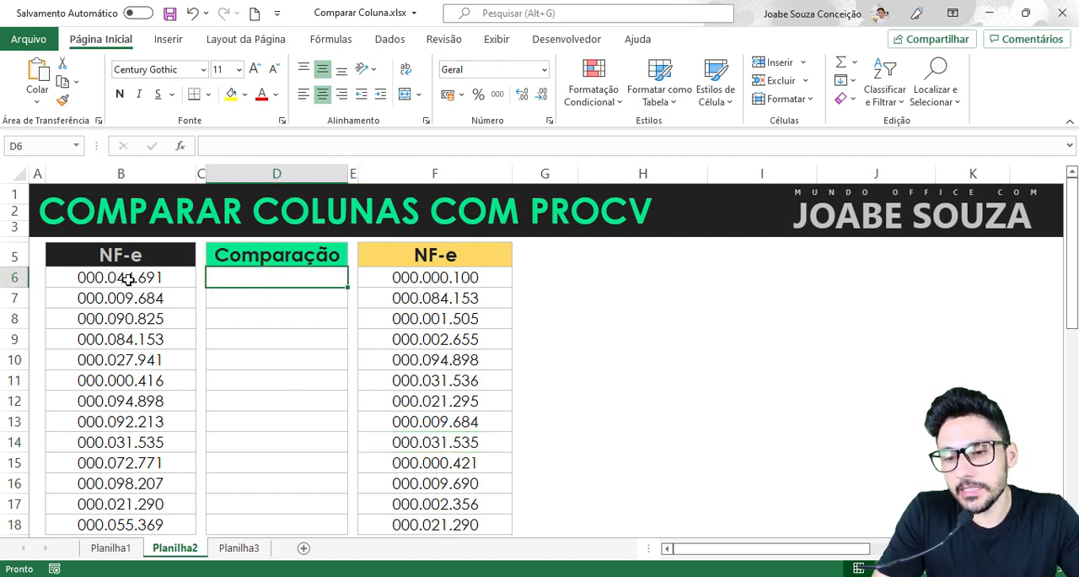
click(127, 279)
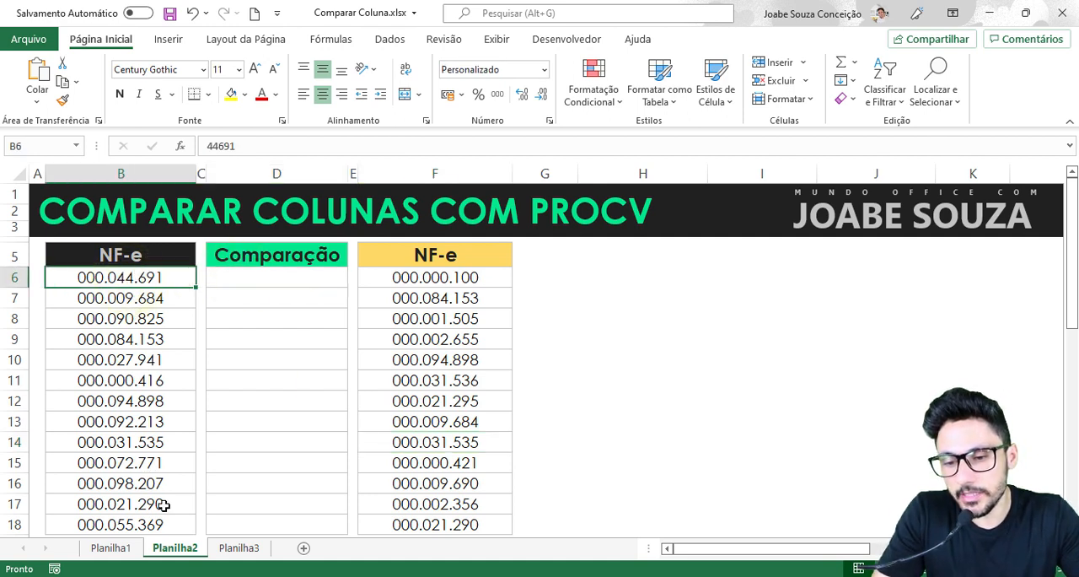
click(431, 276)
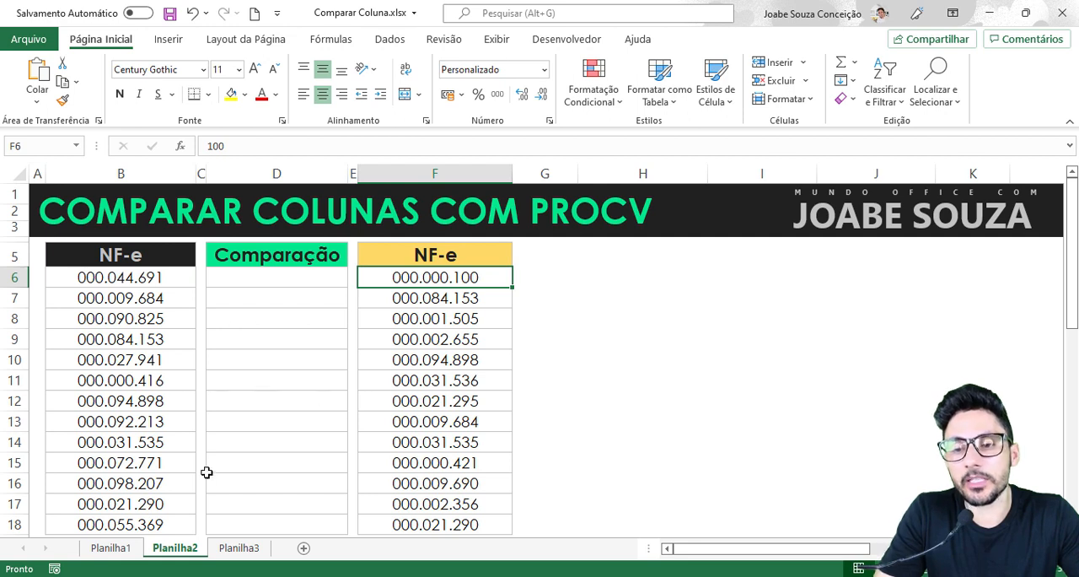
- Start a PROCV formula in D6 with B6 as the lookup value and the absolute range $F$6:$F$18 as the table
click(285, 290)
click(277, 277)
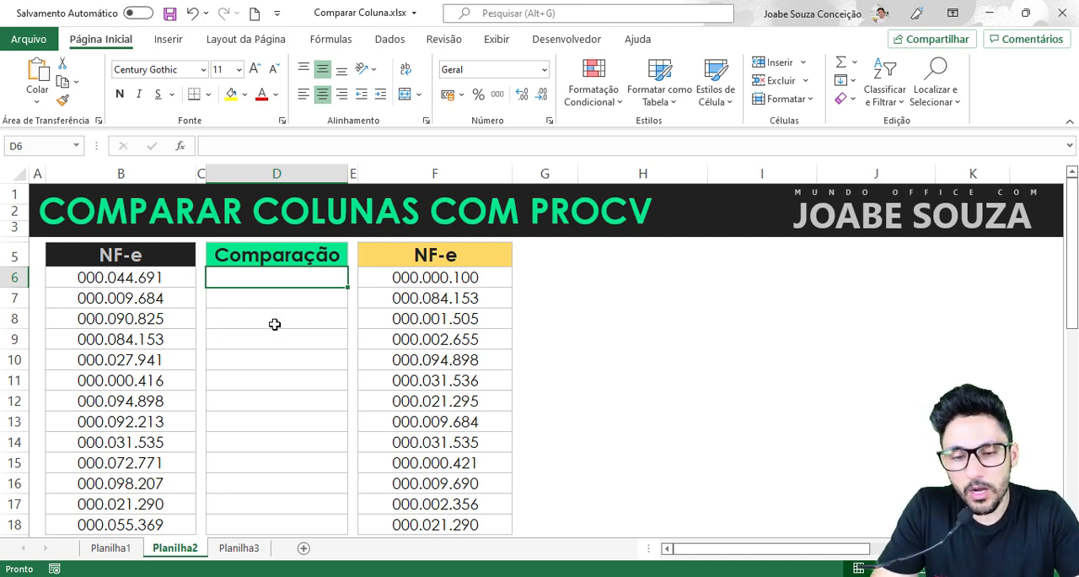
text(=procv)
key(Tab)
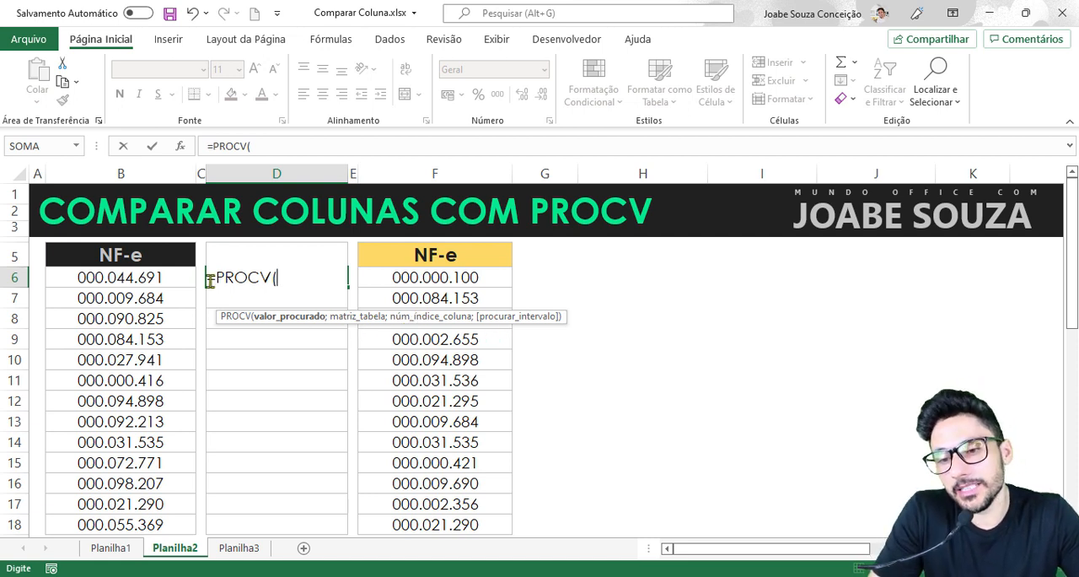
click(118, 277)
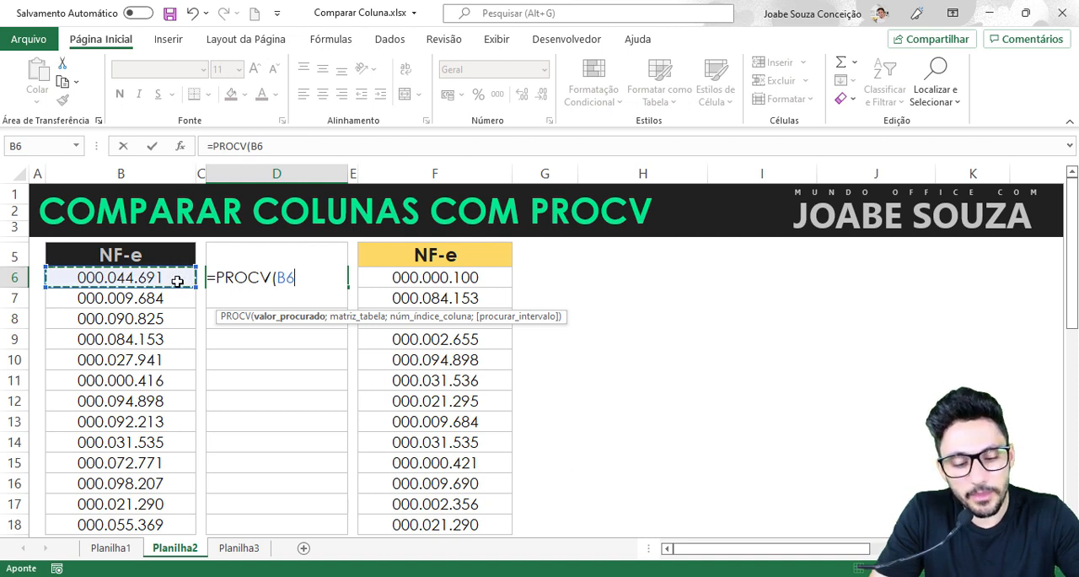
text(;)
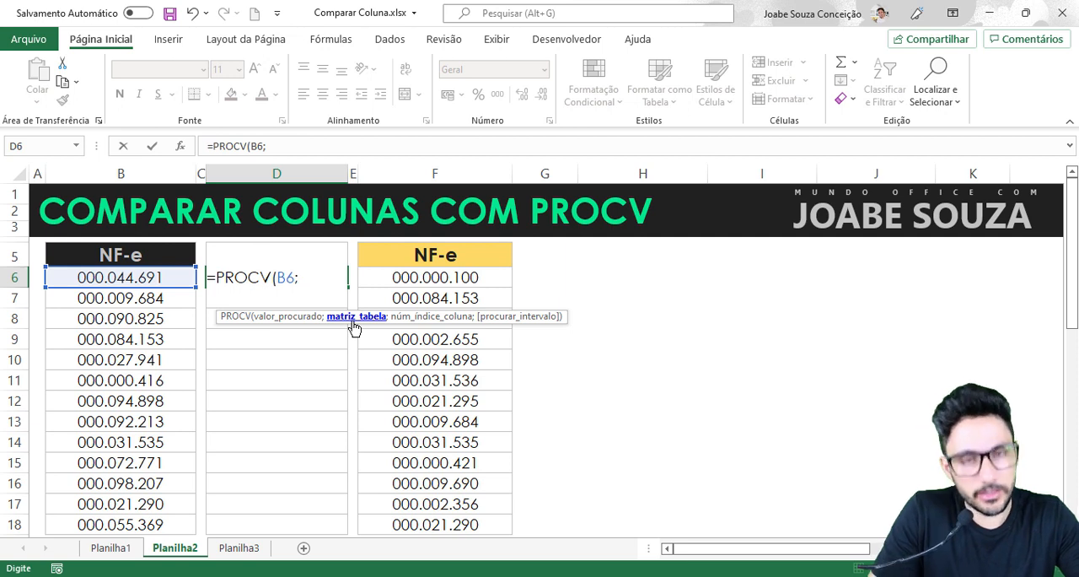
drag(481, 279, 481, 518)
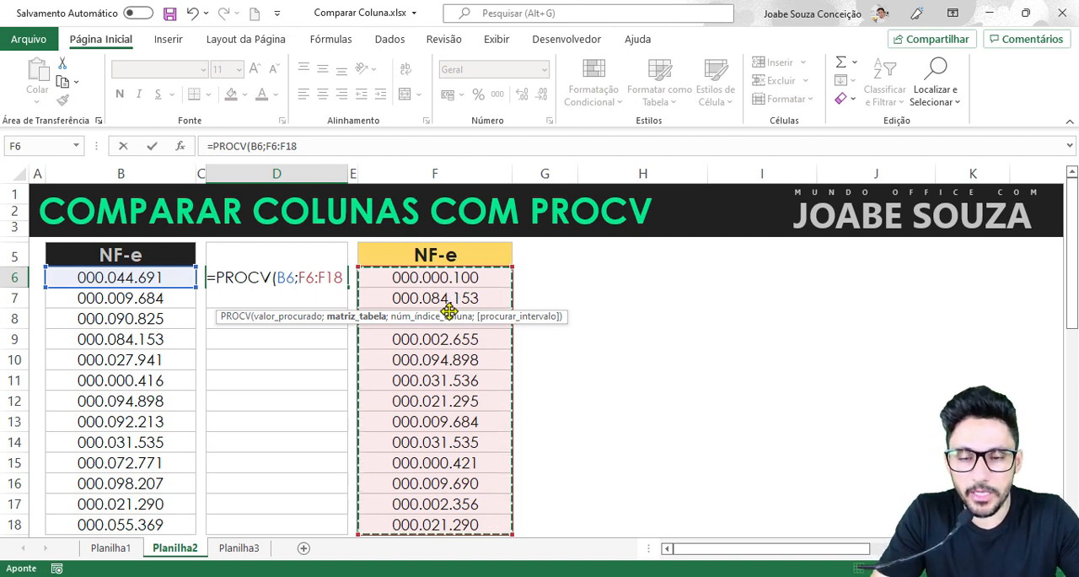
key(F4)
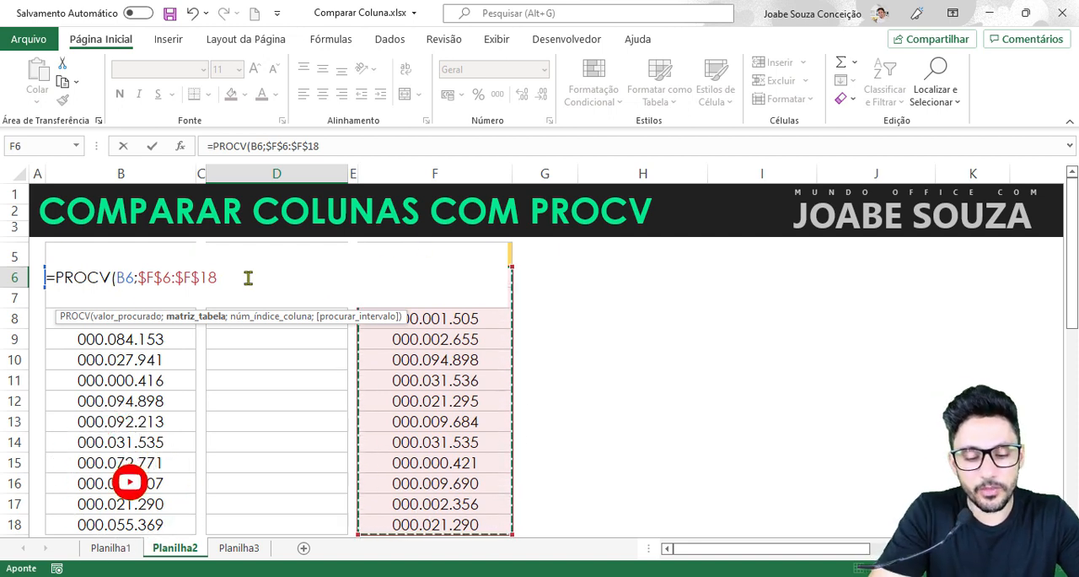
- Complete the PROCV formula in D6 with column index 1 and exact match FALSO
text(;)
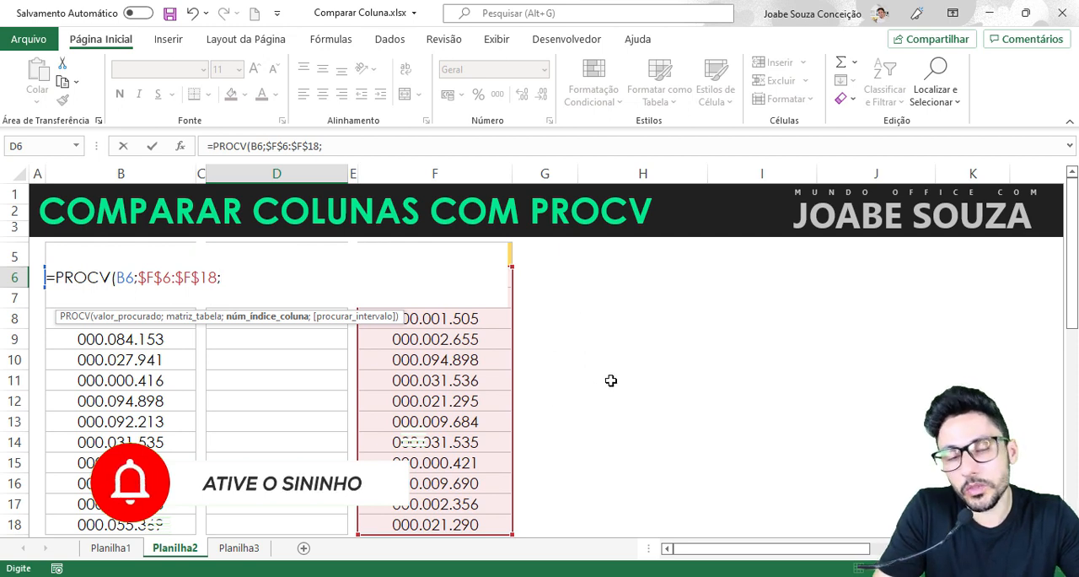
text(1)
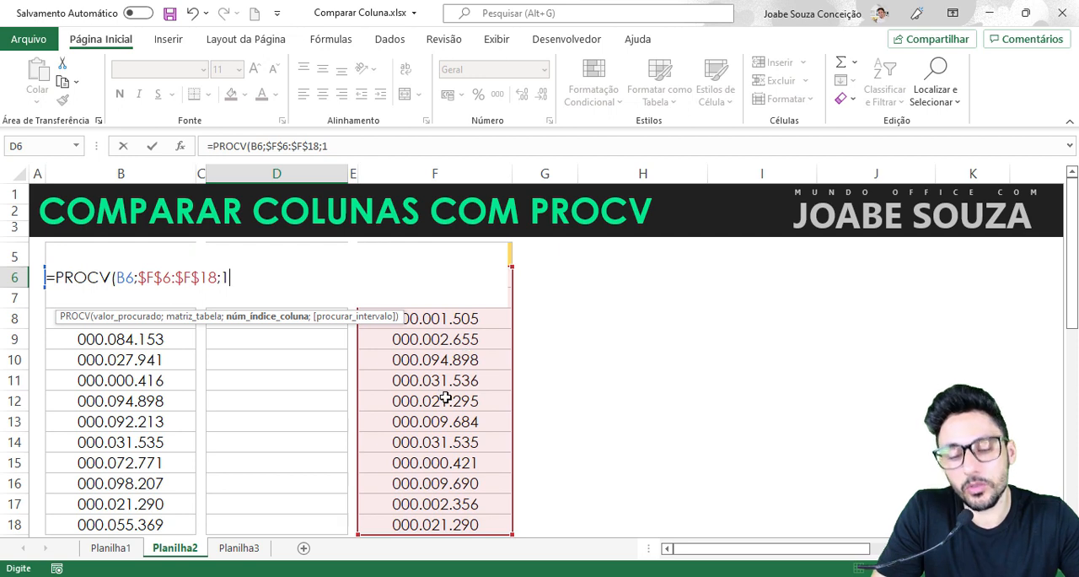
text(;)
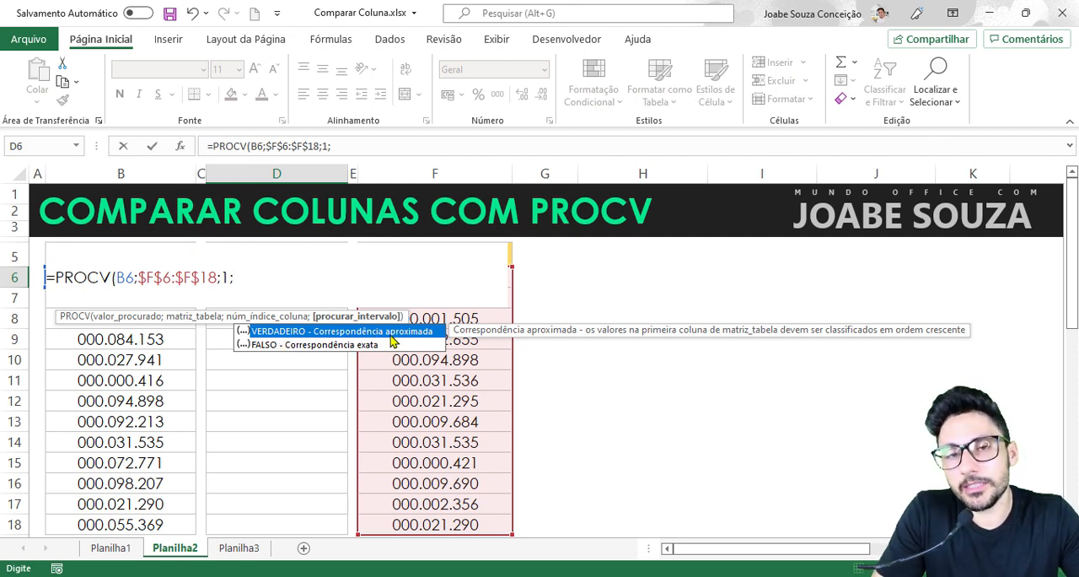
double_click(270, 348)
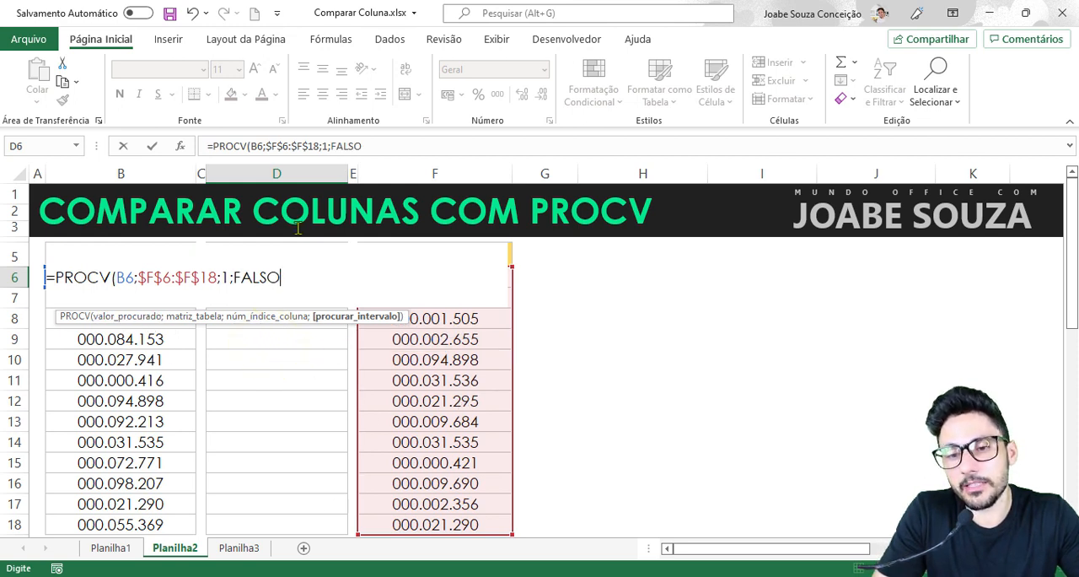
text())
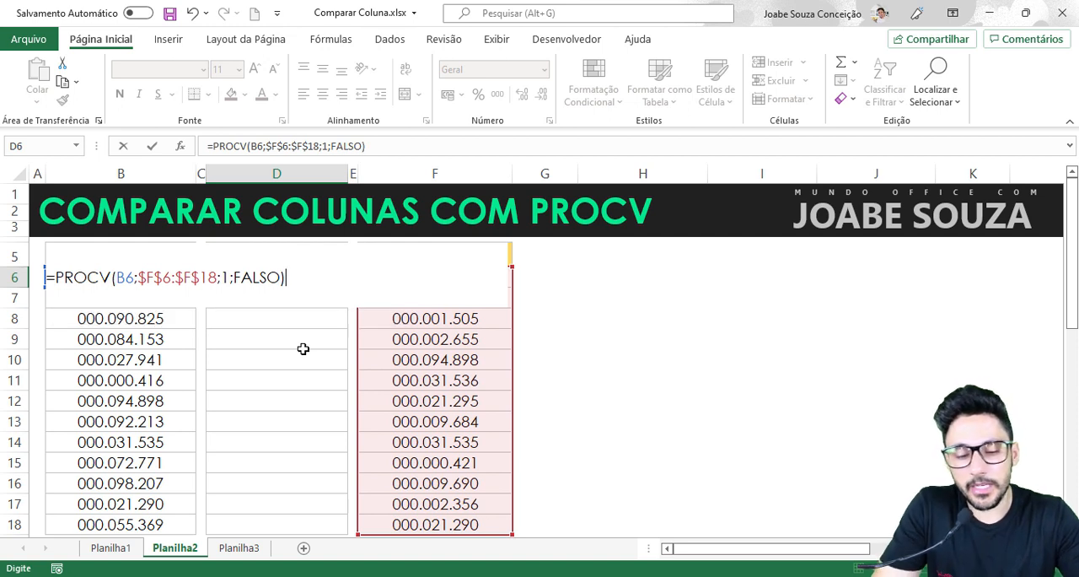
key(Return)
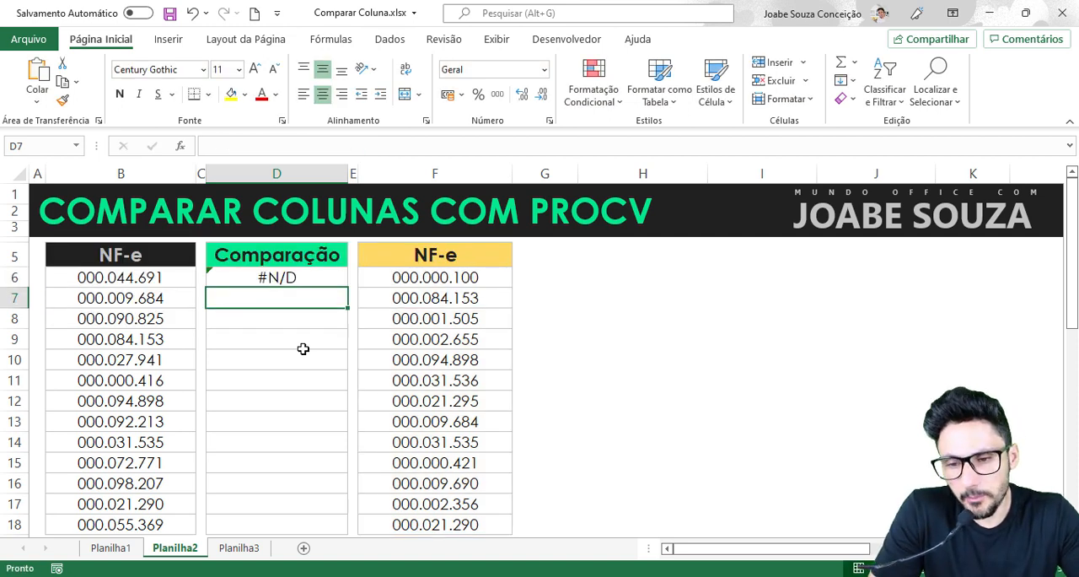
- Fill the PROCV formula from D6 down through D18 in the Comparação column
click(291, 279)
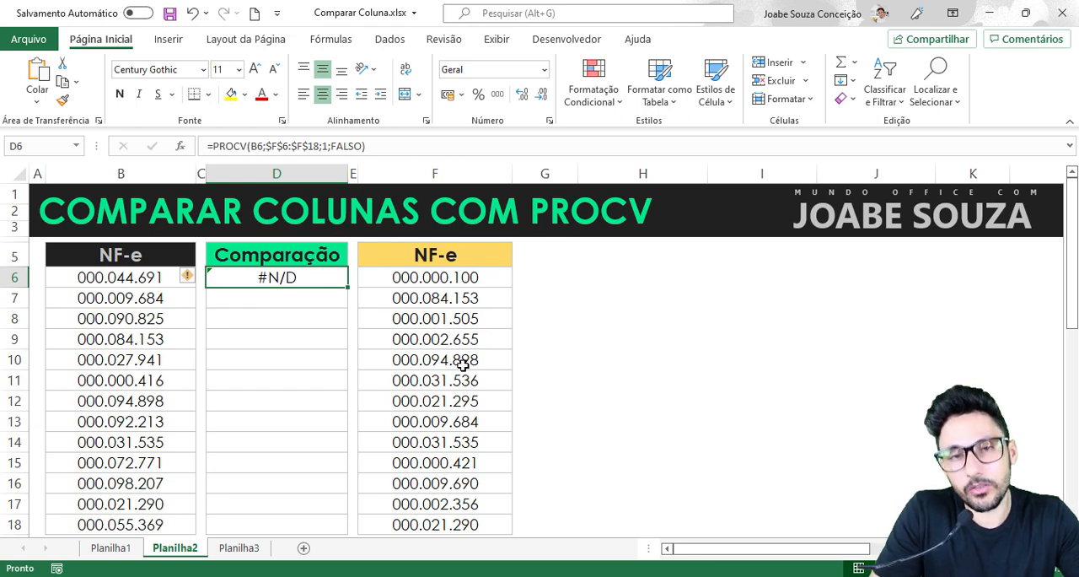
click(124, 277)
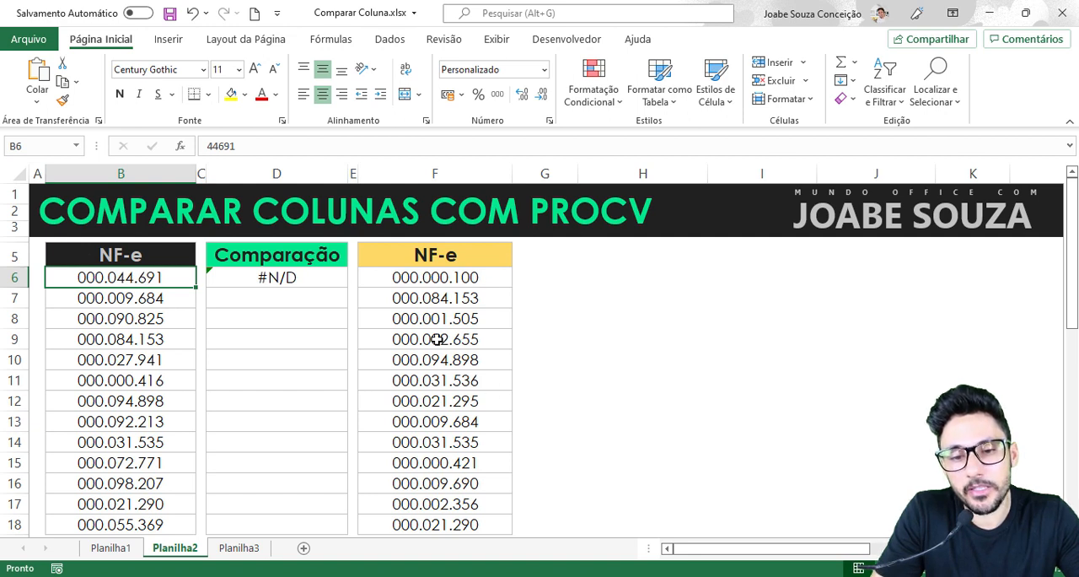
click(310, 275)
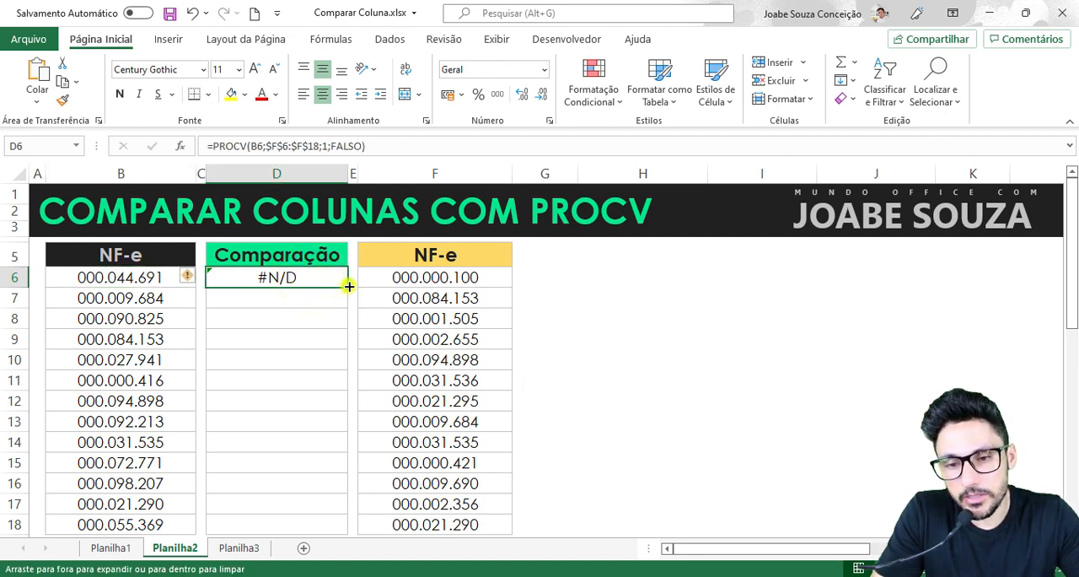
drag(349, 286, 346, 537)
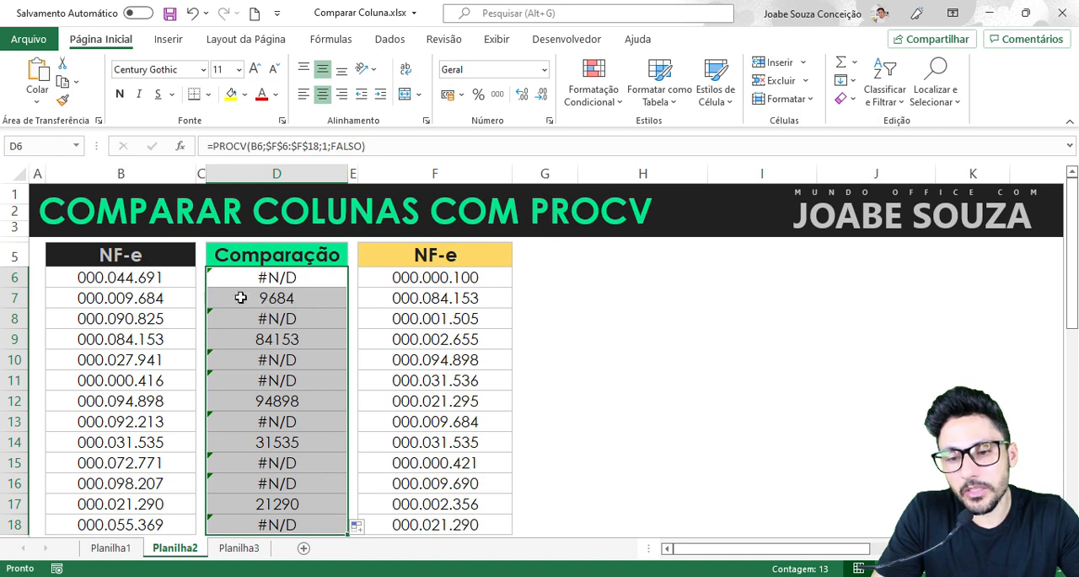
click(289, 296)
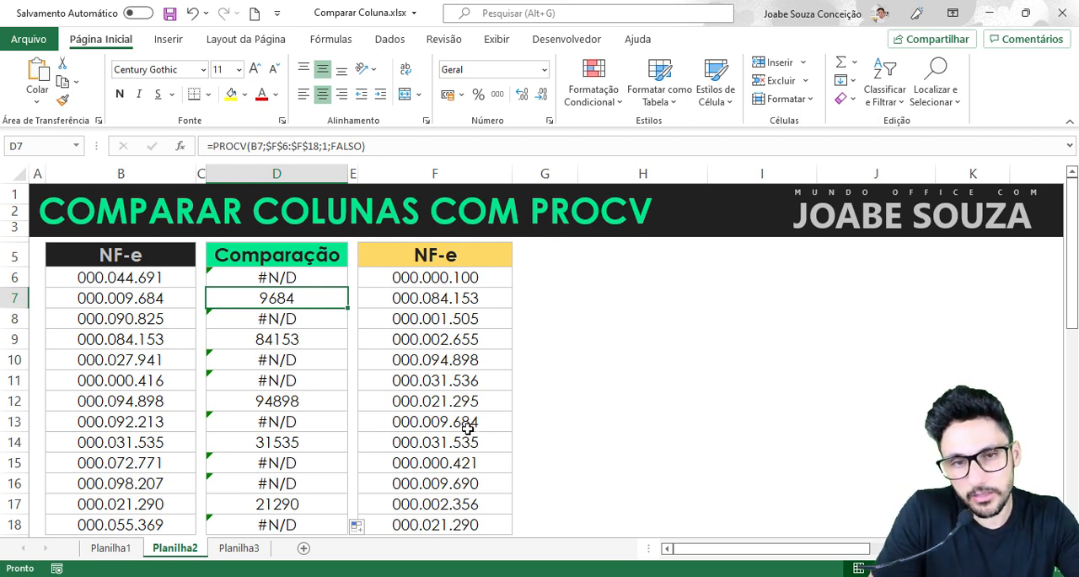
- Apply the custom number format 000"."000"."000 to cells D6:D18
drag(281, 282, 298, 519)
key(ctrl+1)
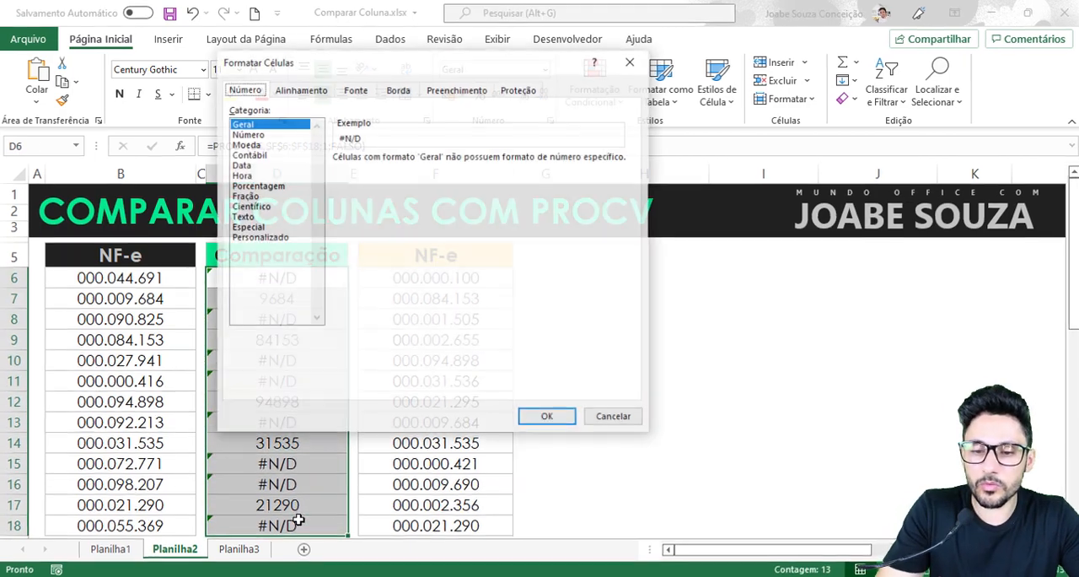
click(268, 238)
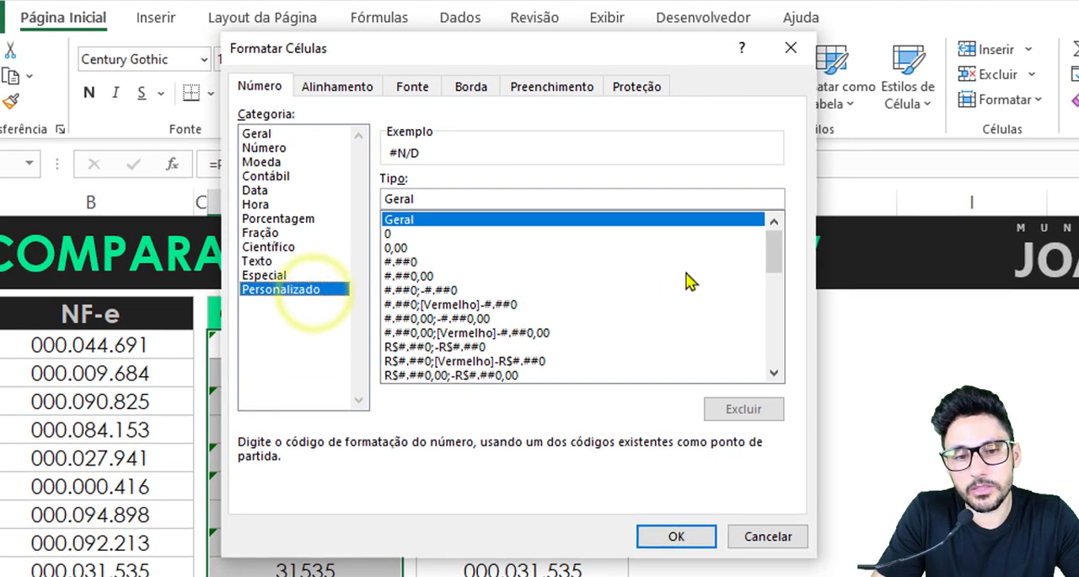
drag(773, 246, 773, 354)
click(411, 375)
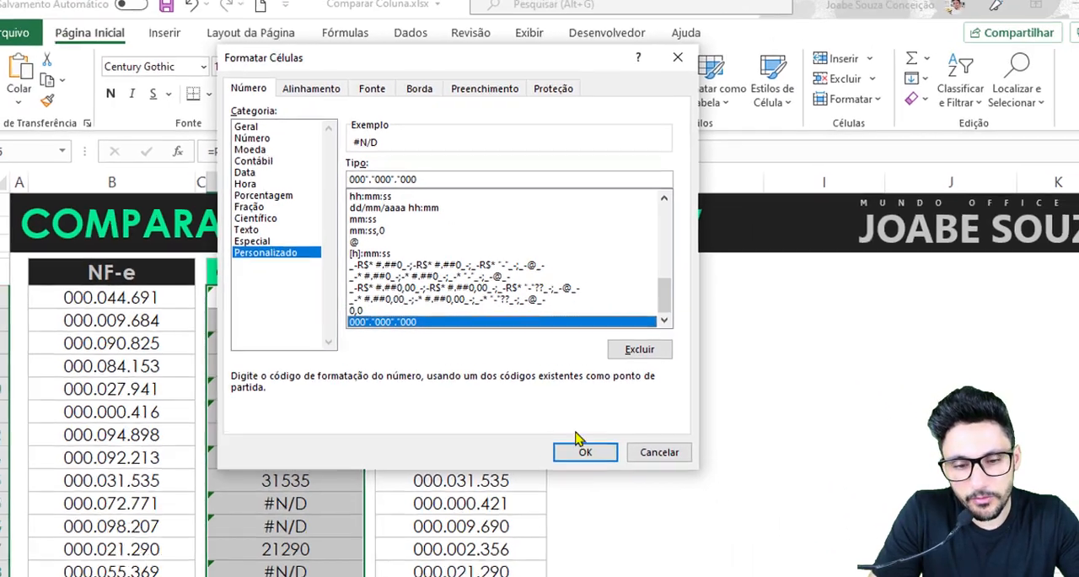
click(675, 541)
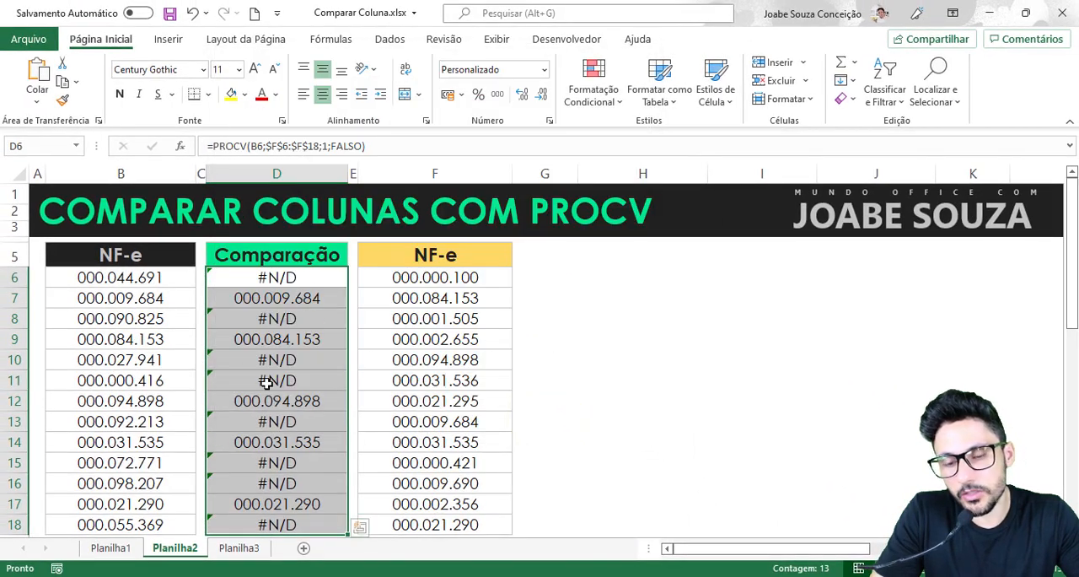
- Examine the cells in the Comparação column that return an error instead of an invoice number
click(265, 312)
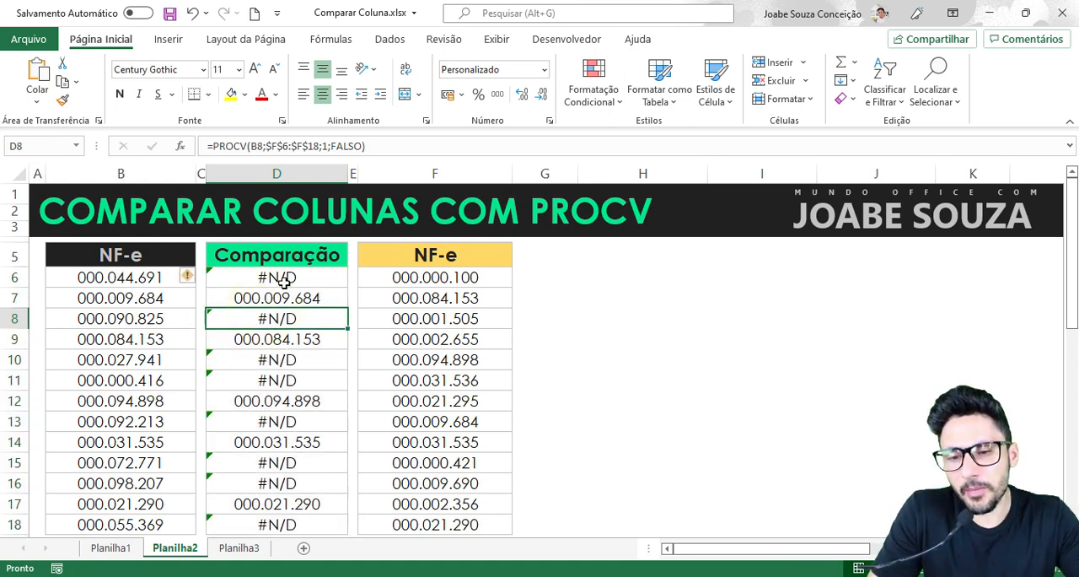
click(284, 281)
click(298, 317)
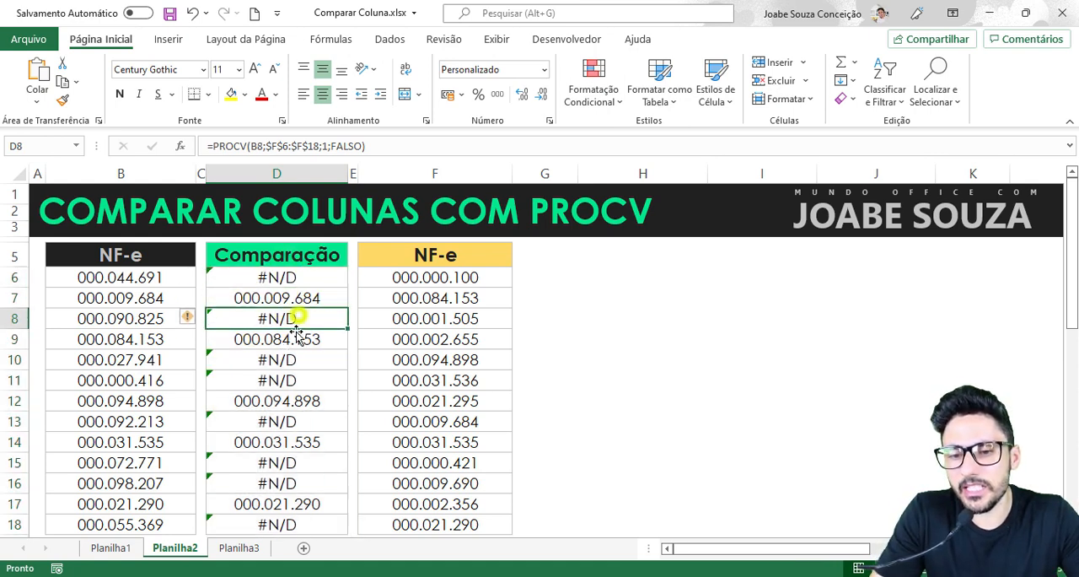
click(289, 360)
click(288, 380)
click(289, 421)
click(282, 462)
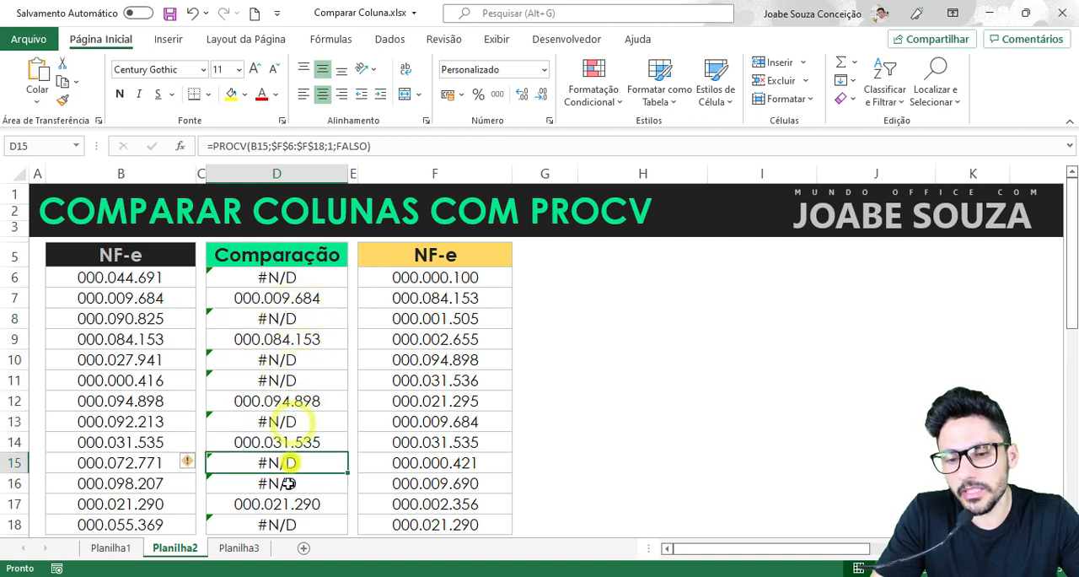
click(288, 483)
click(286, 524)
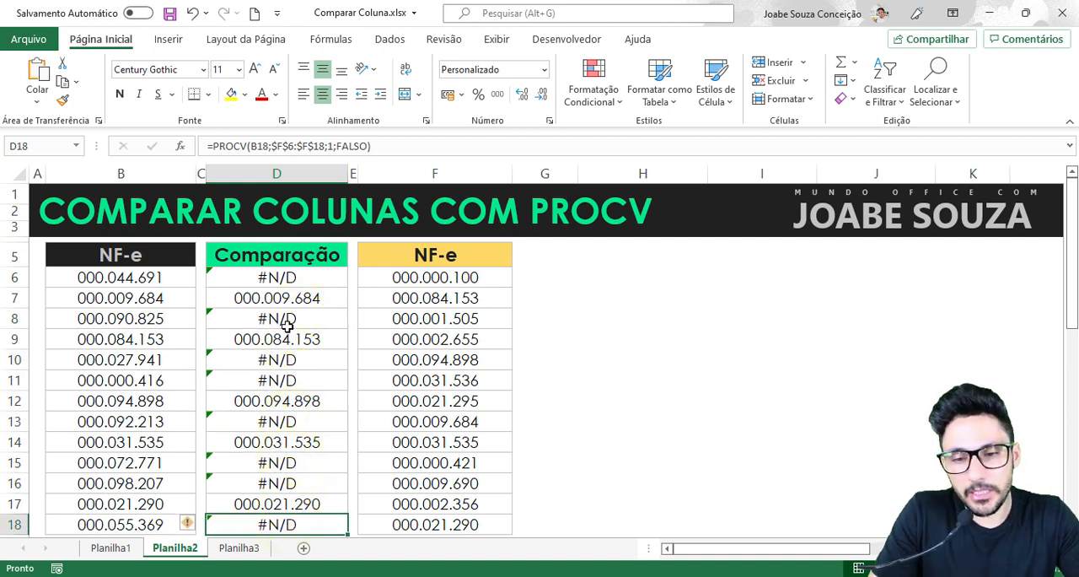
- Wrap the PROCV formula in D6 in SEERRO, with empty text "" as the value if error
click(297, 271)
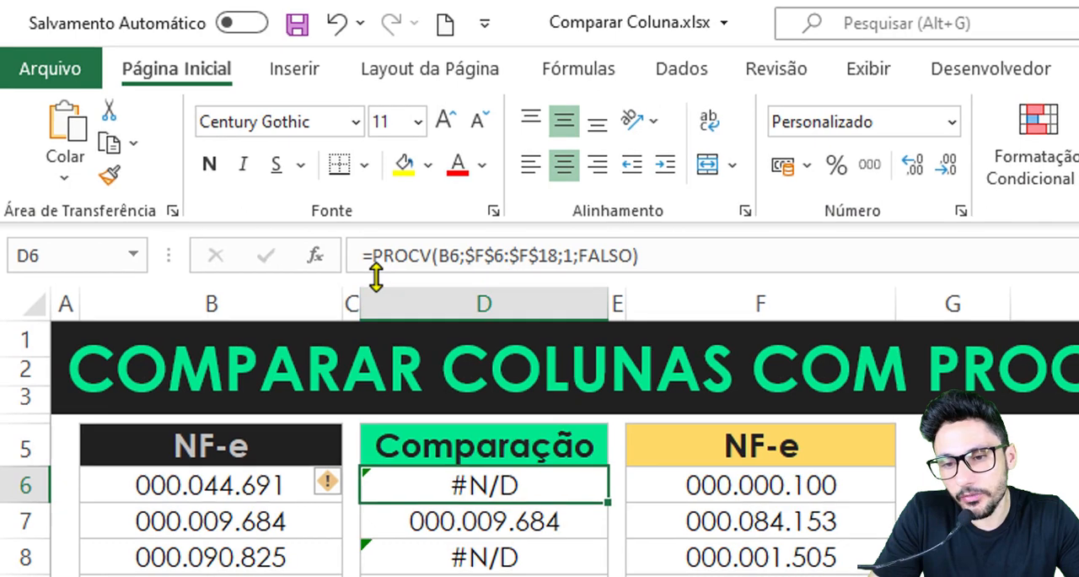
click(370, 254)
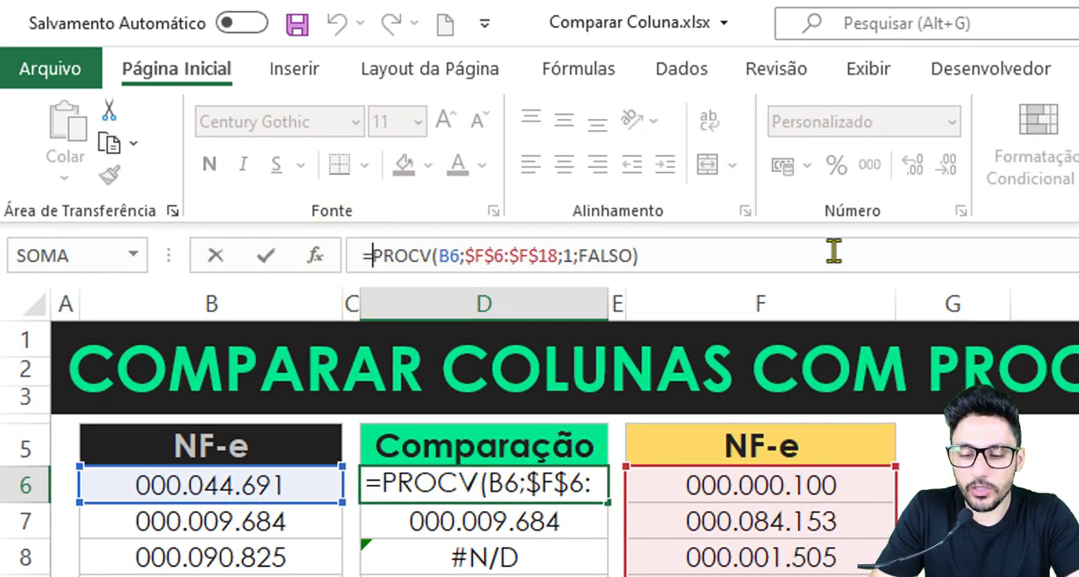
text(see)
key(Tab)
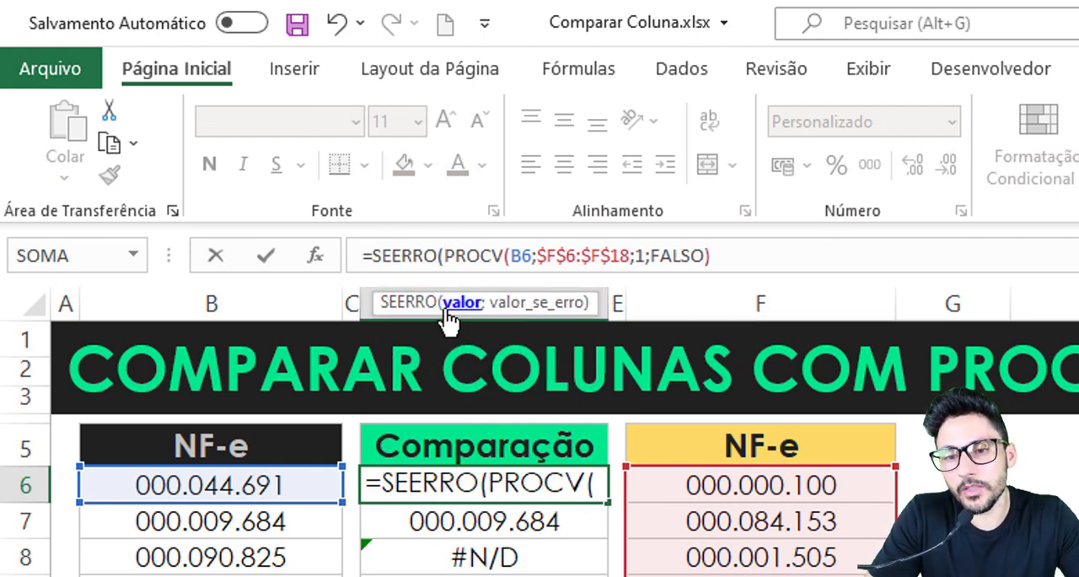
click(718, 256)
text(;)
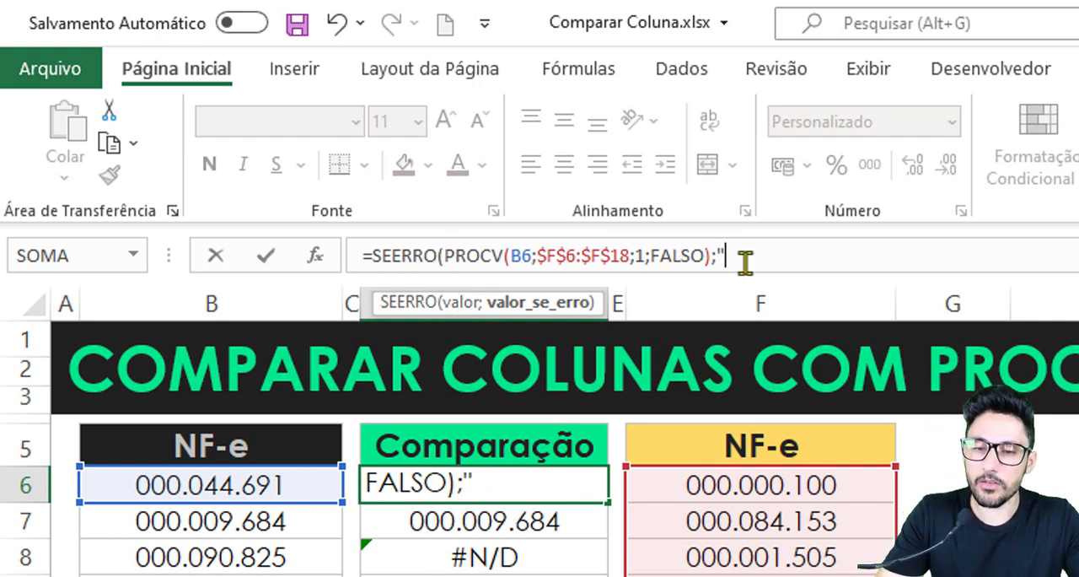
text("))
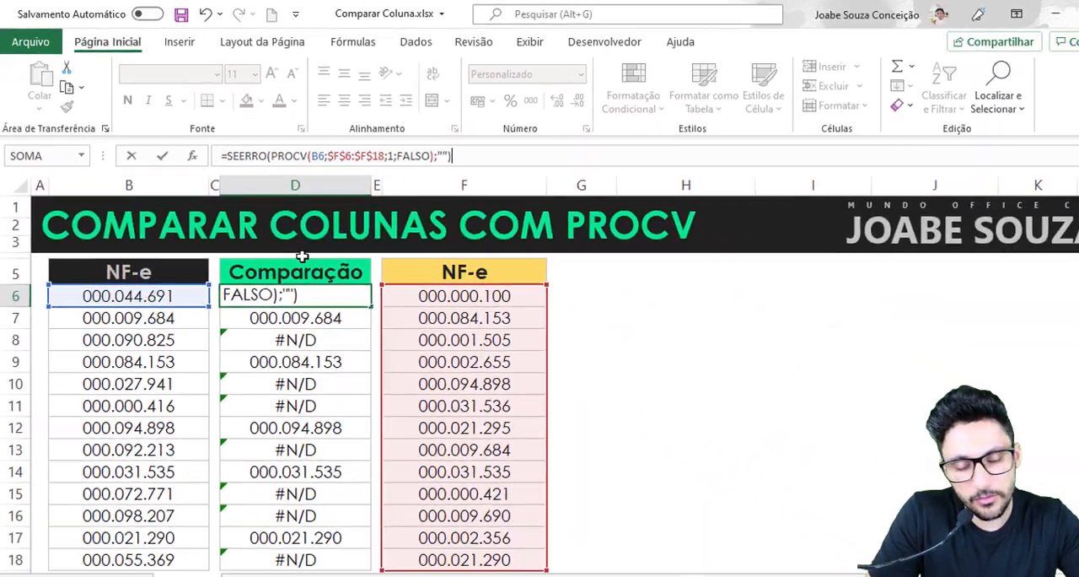
key(Return)
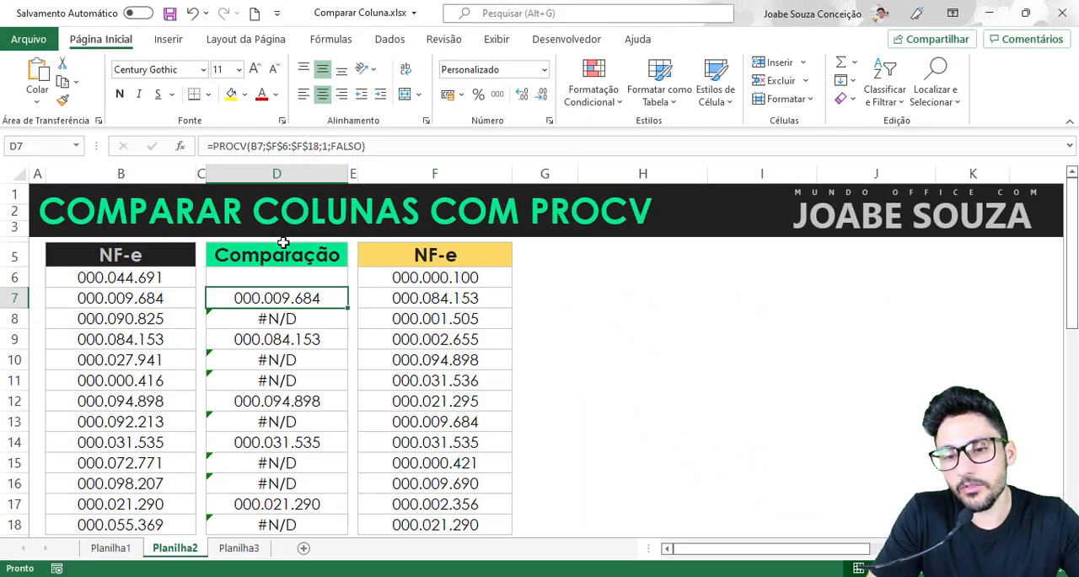
- Fill the SEERRO formula from D6 down through D18 in the Comparação column
click(282, 283)
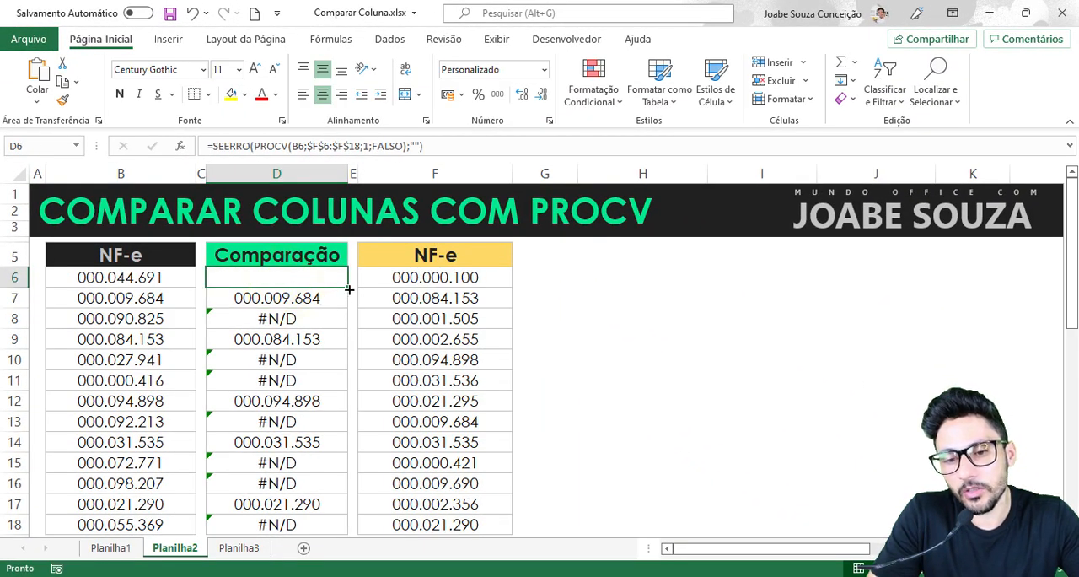
drag(346, 287, 344, 445)
scroll(336, 336, up, 2)
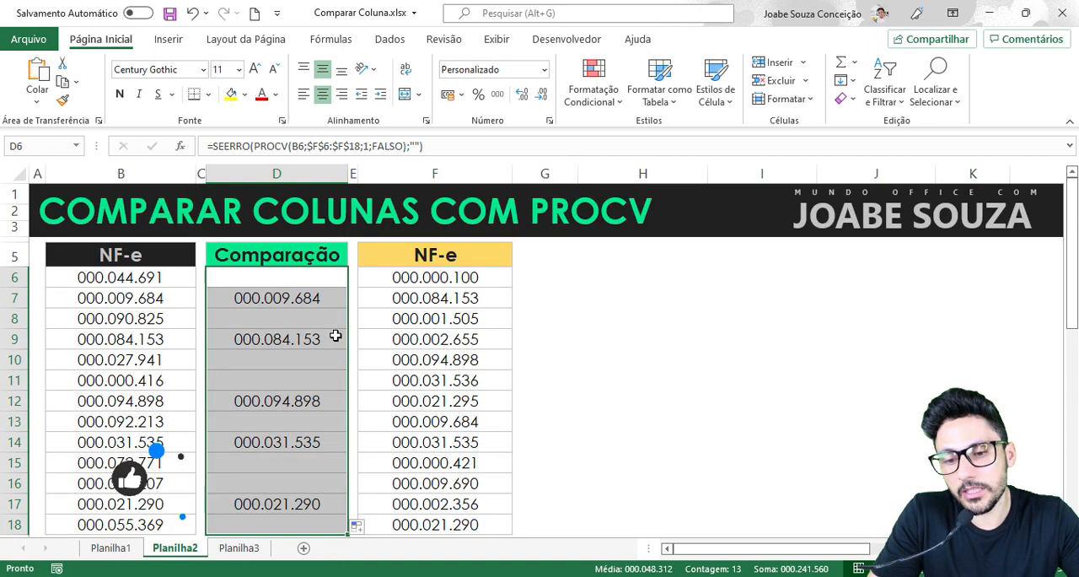
- Examine the results of the SEERRO formula down the Comparação column, from D6 to D17
click(305, 286)
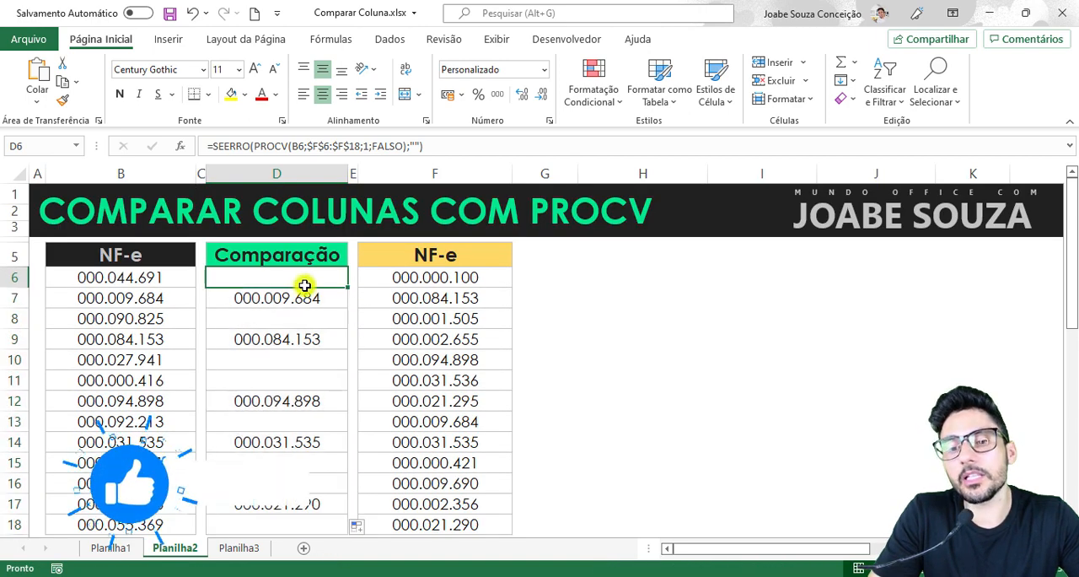
key(Down)
click(302, 337)
click(305, 381)
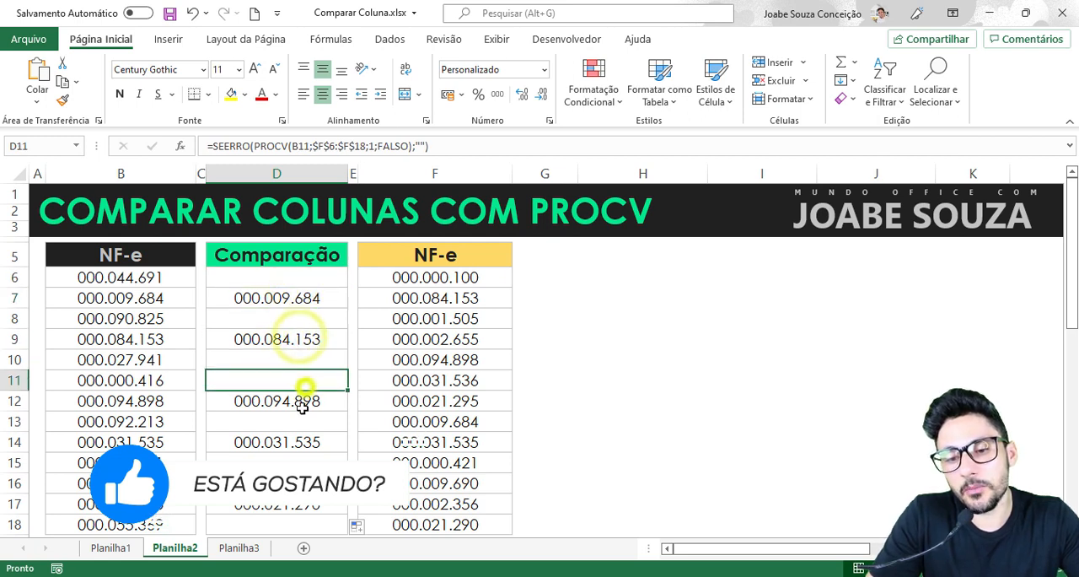
click(302, 404)
click(300, 442)
key(Down)
key(Down)
key(Down)
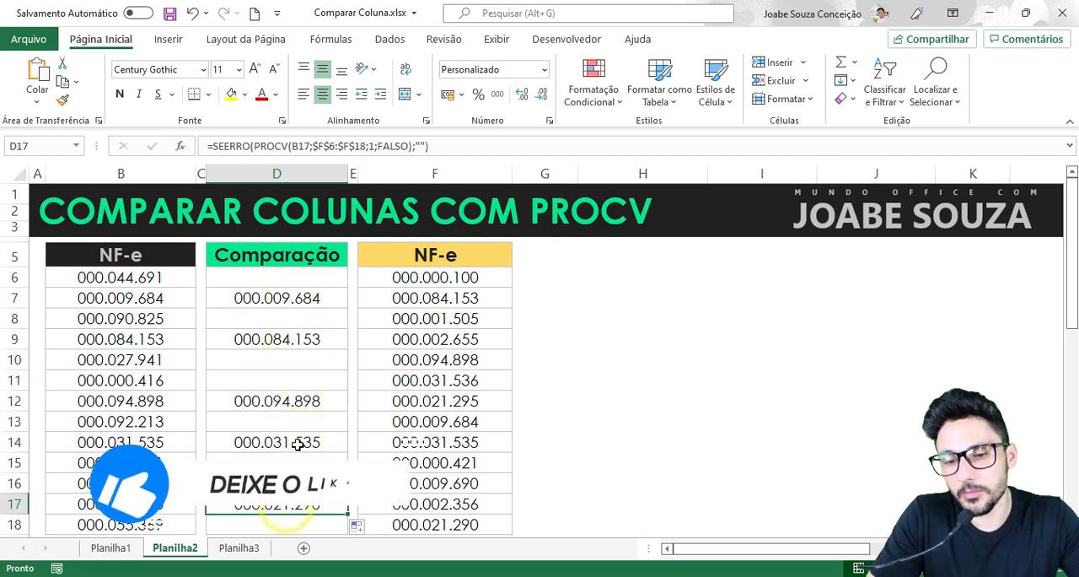
- Check the invoice numbers returned in the Comparação column against their matches in the NF-e list in column F
click(296, 338)
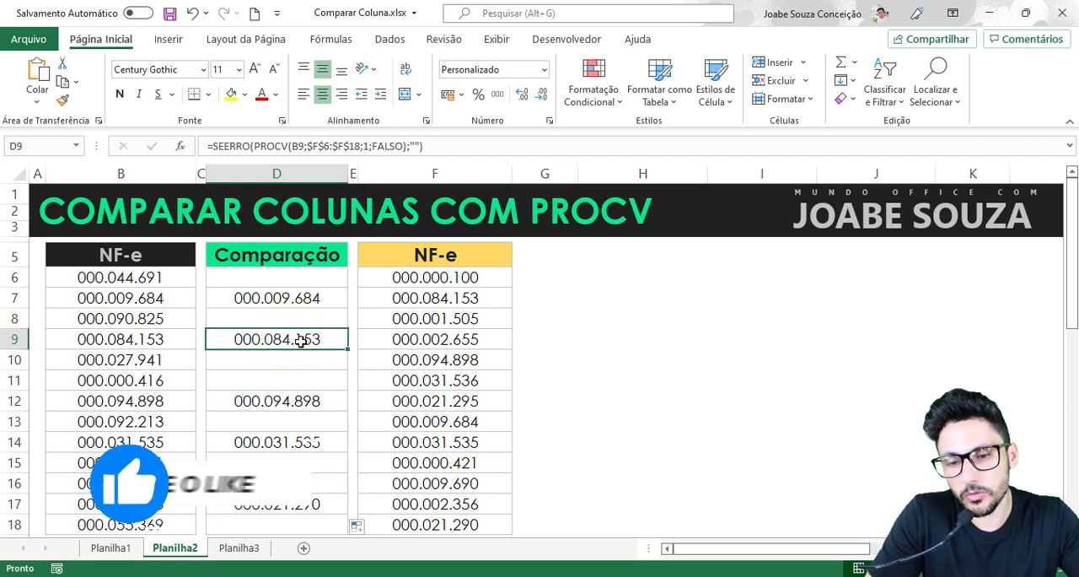
click(451, 302)
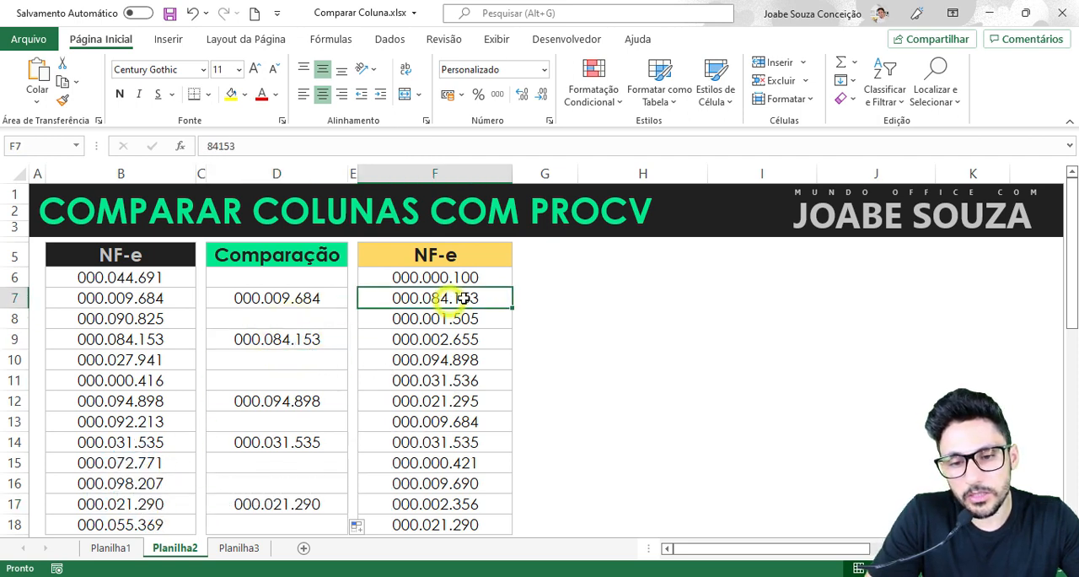
click(301, 399)
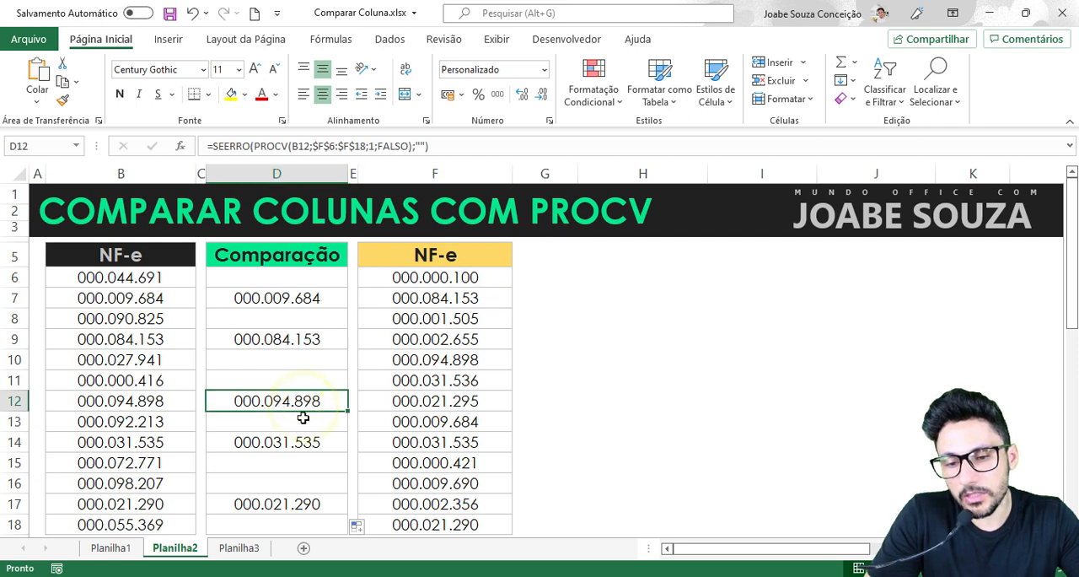
click(463, 359)
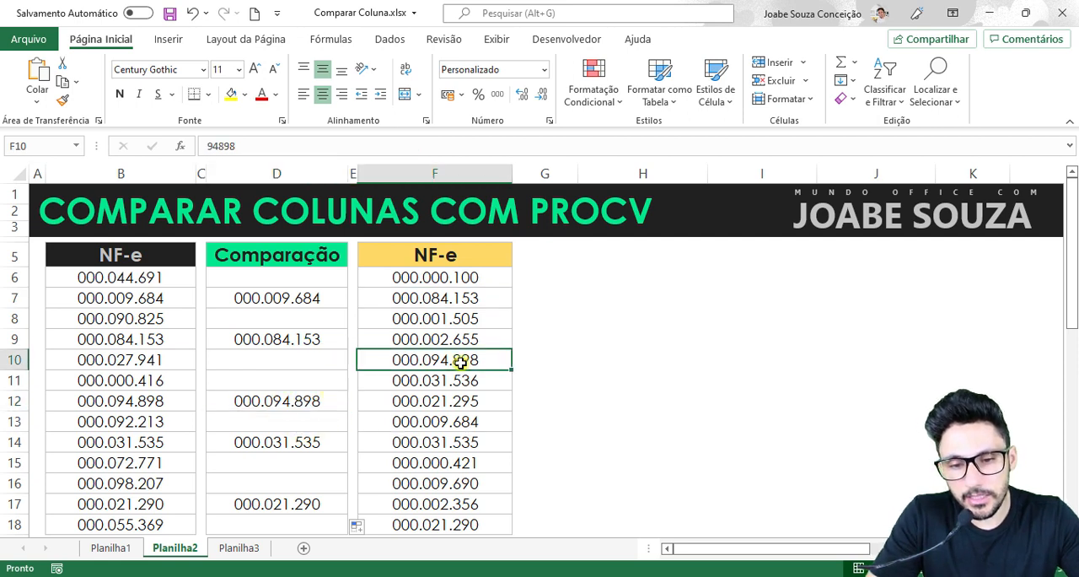
click(306, 442)
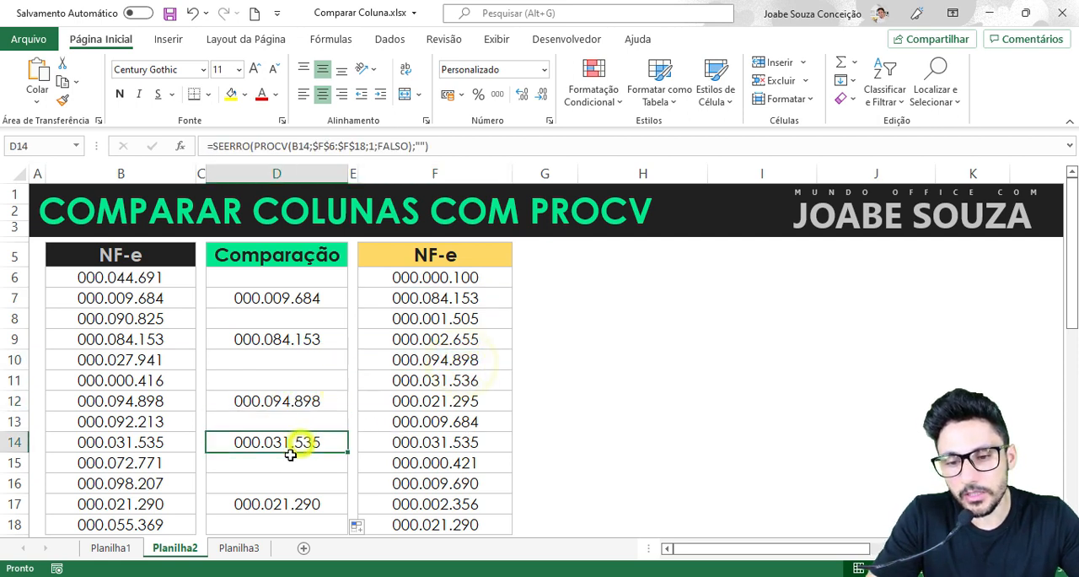
click(426, 444)
click(318, 504)
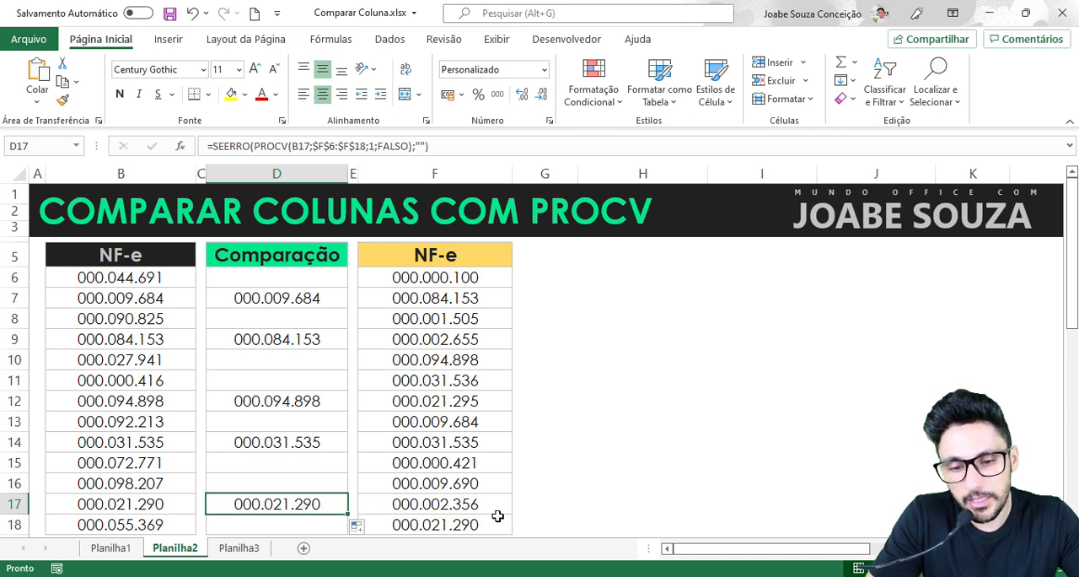
click(456, 524)
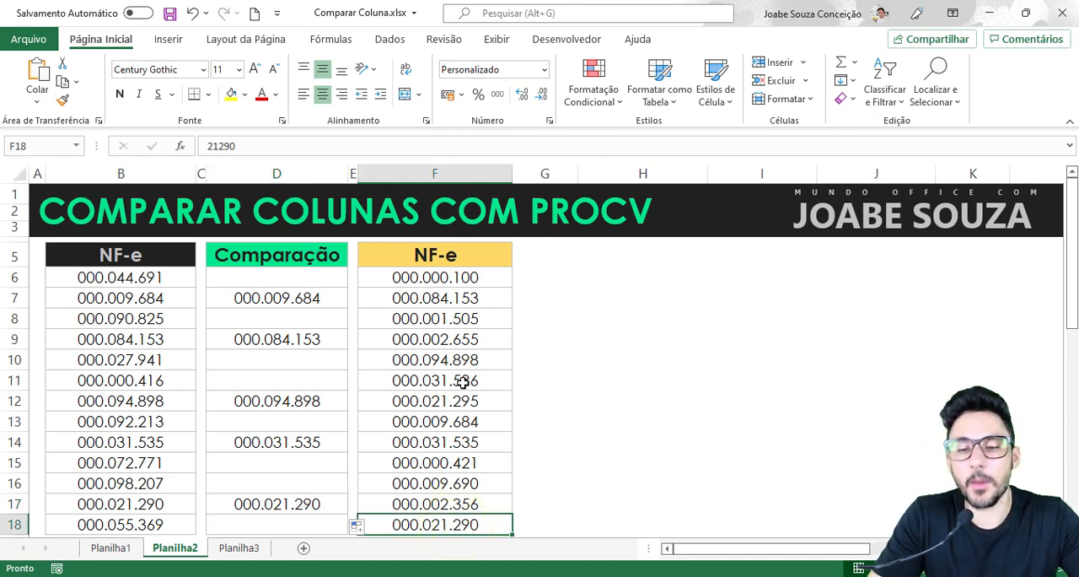
click(289, 298)
click(294, 279)
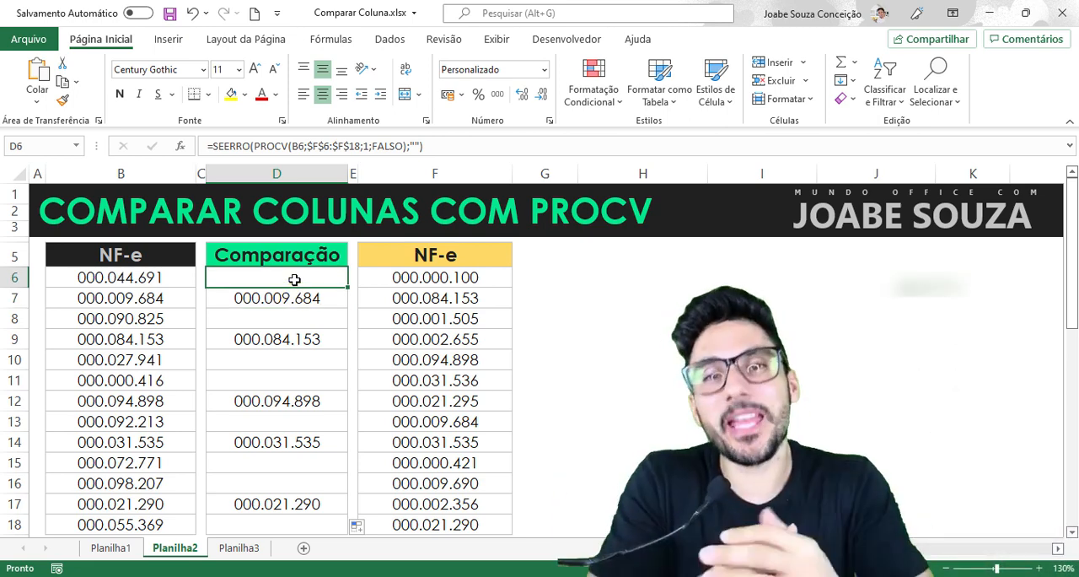